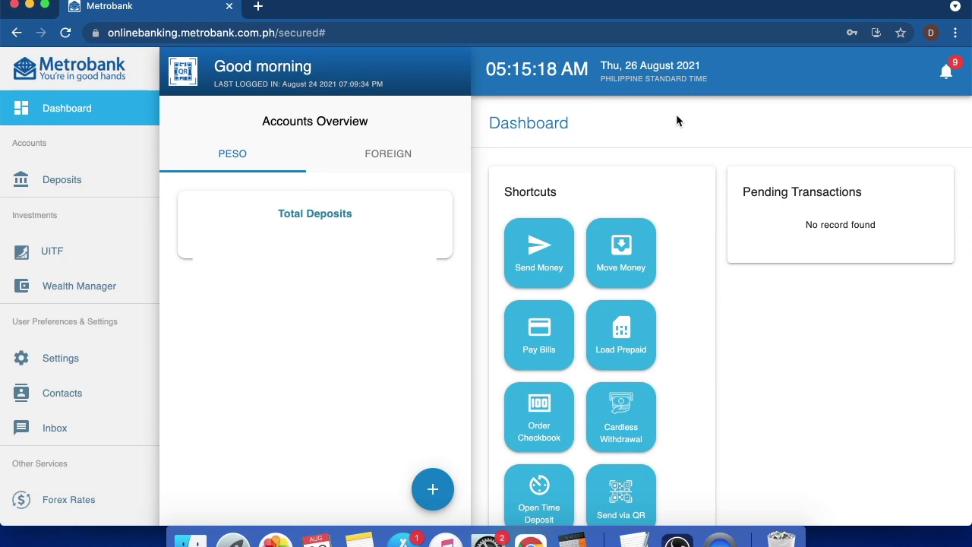
# Start a bill payment and enter PHP 5,000.00 as the amount.
pyautogui.click(533, 350)
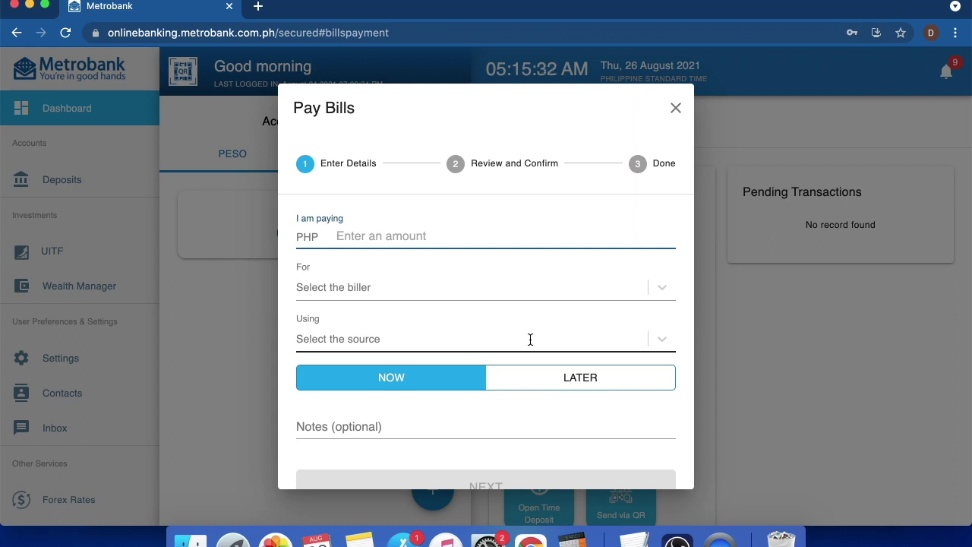
pyautogui.write('50,00')
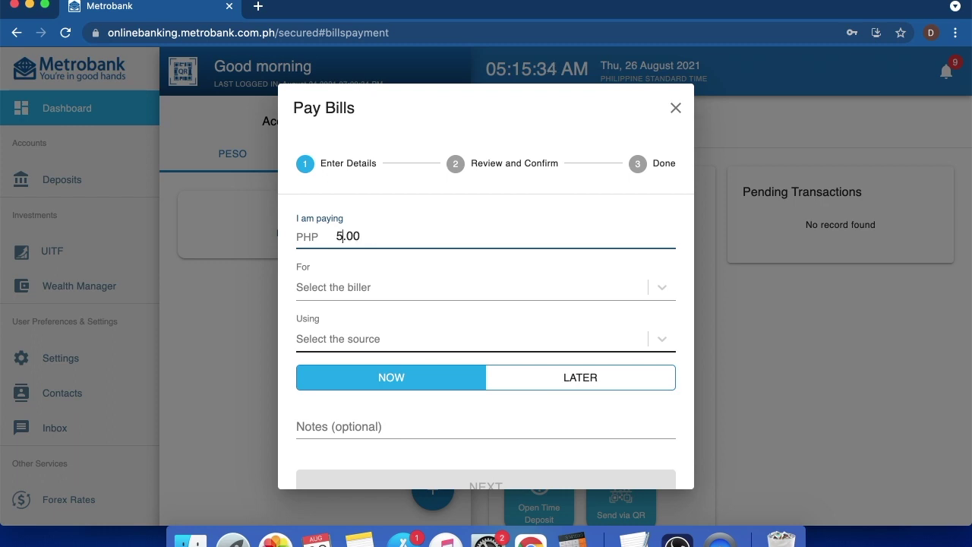
pyautogui.write('0')
pyautogui.press('BackSpace')
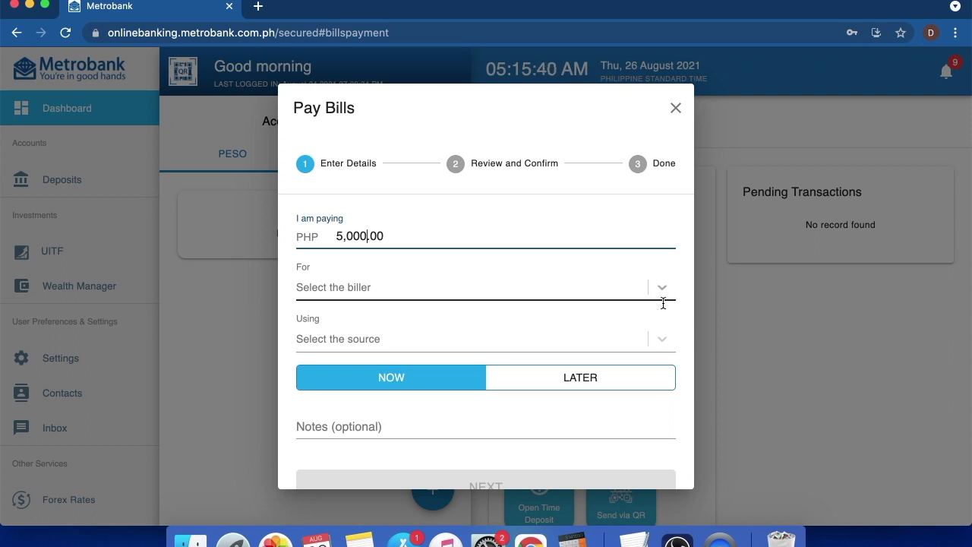
# Schedule the payment for LATER and switch on the Recurring option.
pyautogui.scroll(-2, 644, 322)
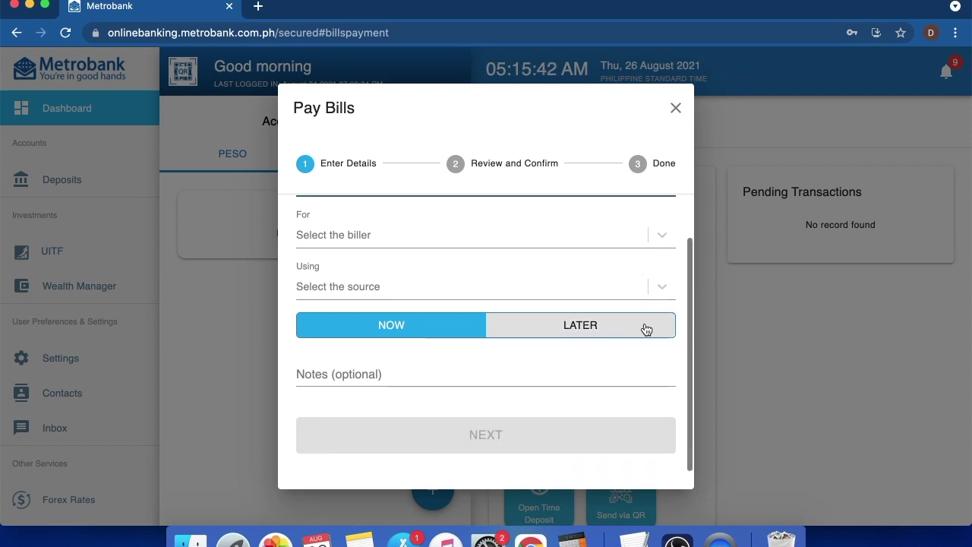
pyautogui.scroll(-1, 644, 328)
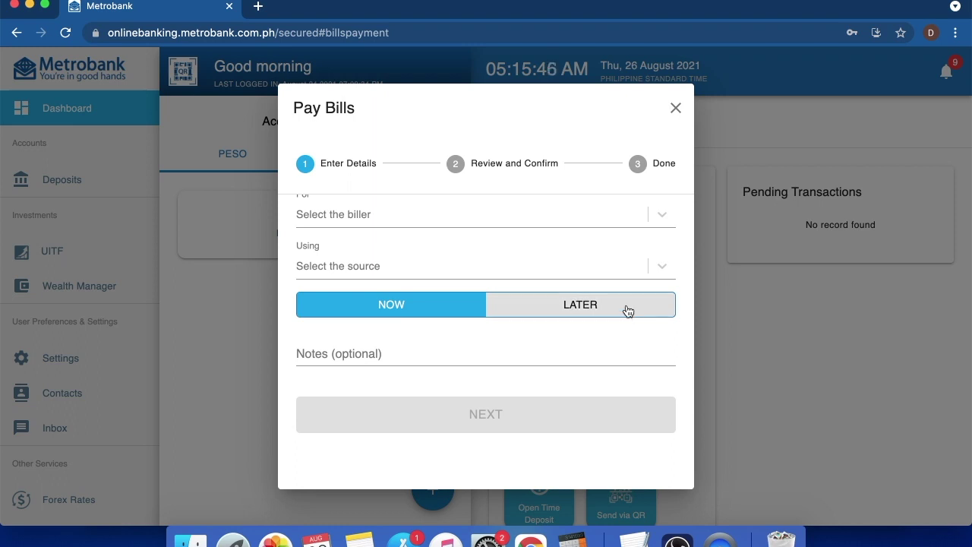
pyautogui.click(628, 311)
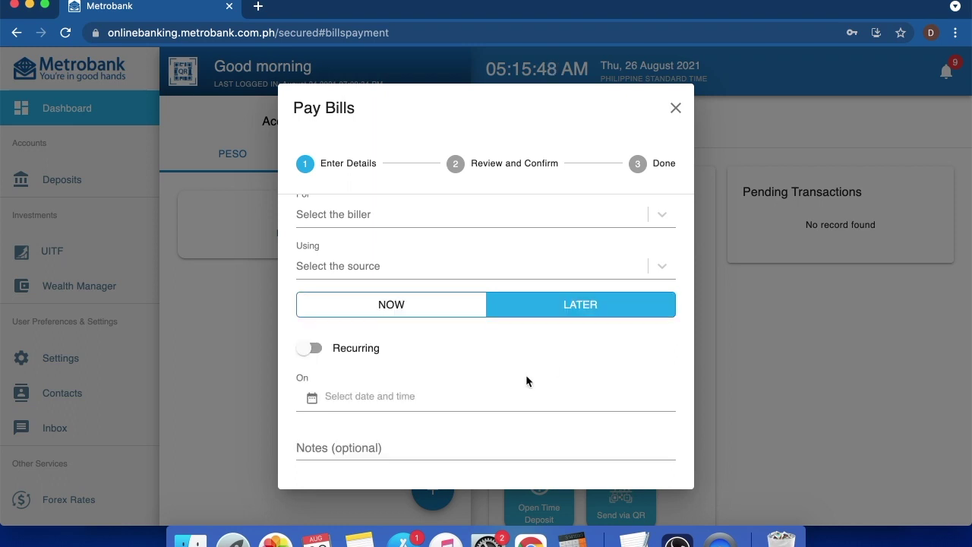
pyautogui.scroll(-3, 464, 395)
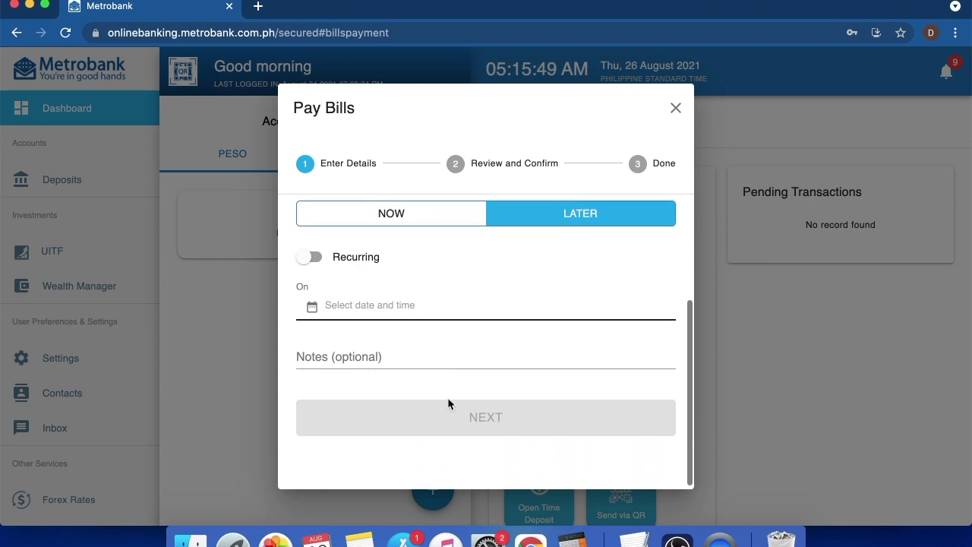
pyautogui.click(317, 257)
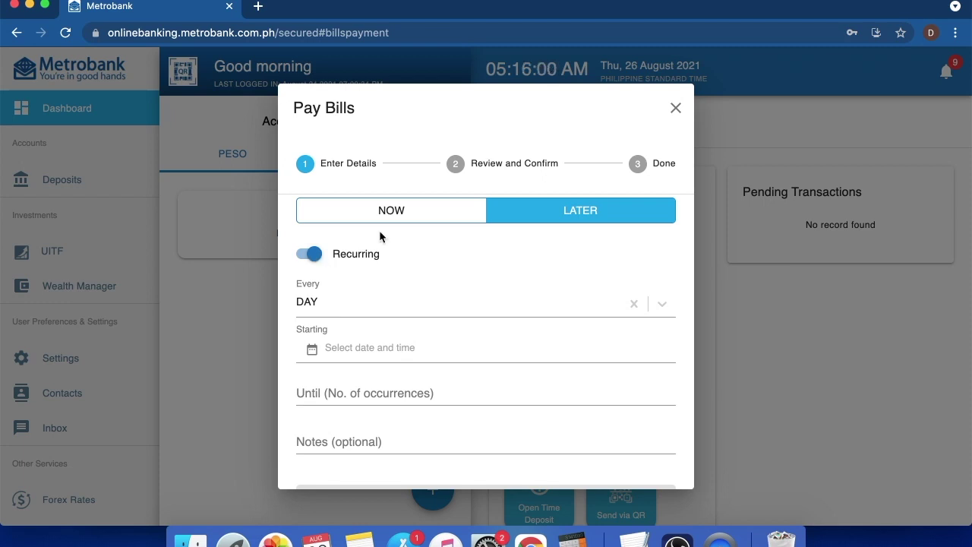
# Change the repeat frequency from DAY to MONTH and open the start-date calendar.
pyautogui.click(671, 303)
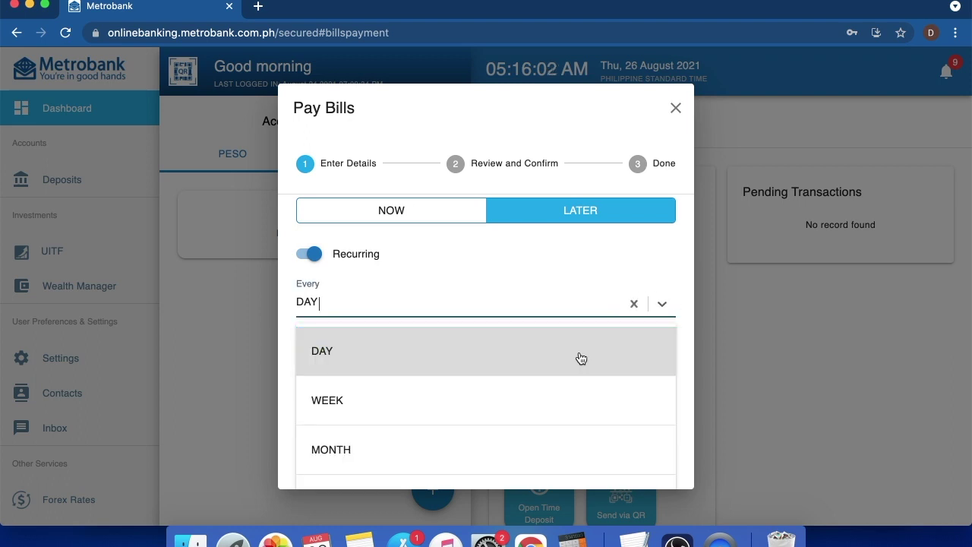
pyautogui.scroll(-2, 543, 386)
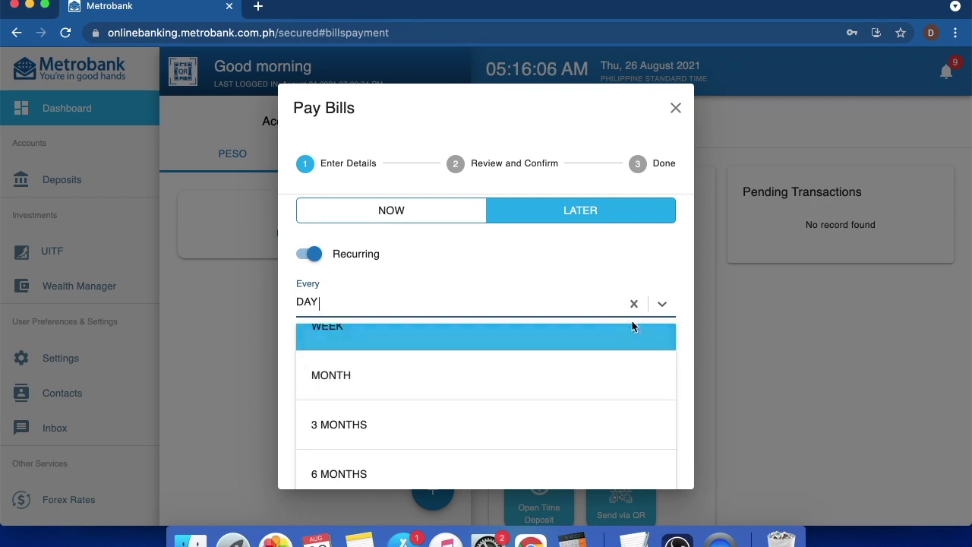
pyautogui.click(667, 301)
pyautogui.click(514, 356)
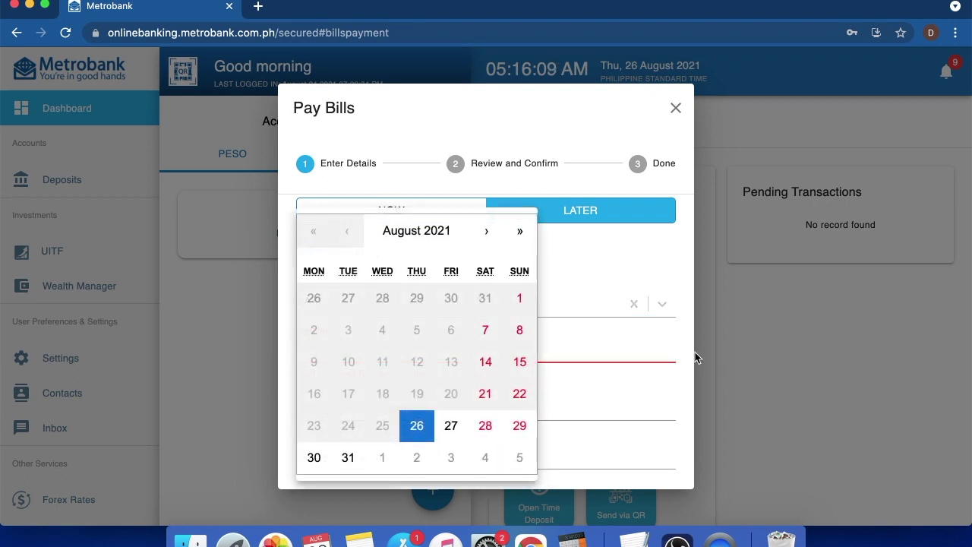
pyautogui.click(650, 310)
pyautogui.click(661, 303)
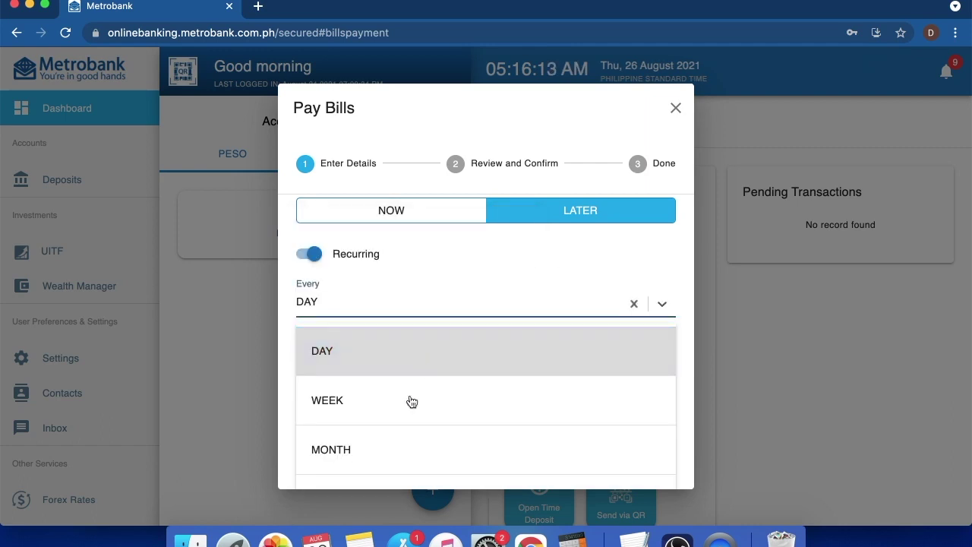
pyautogui.click(389, 452)
pyautogui.click(457, 356)
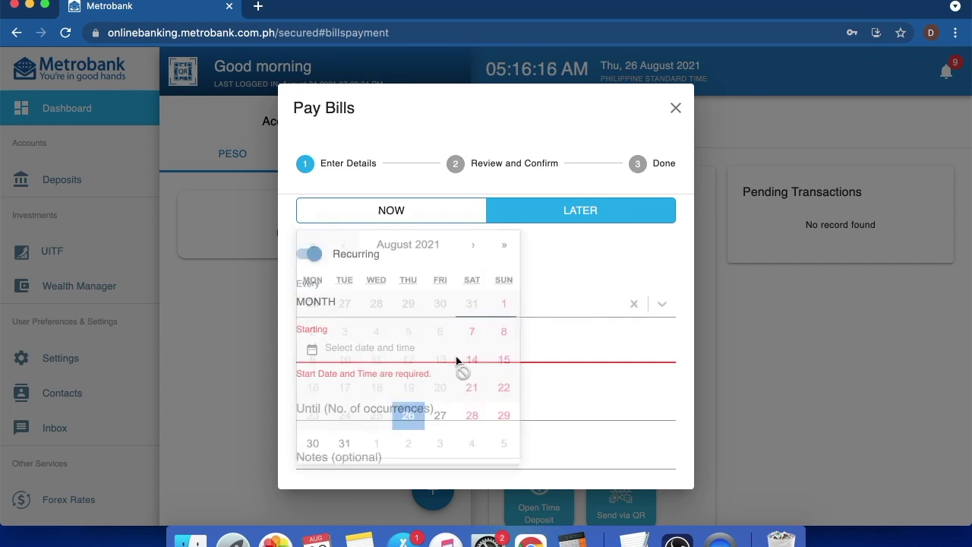
# Pick September 25, 2021 as the start date with a 9:00 AM start time.
pyautogui.click(486, 236)
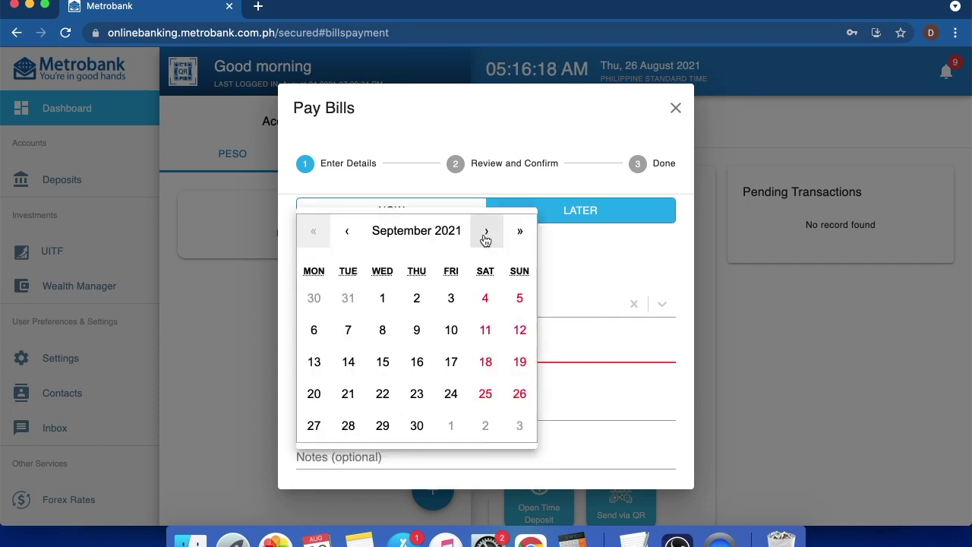
pyautogui.click(483, 397)
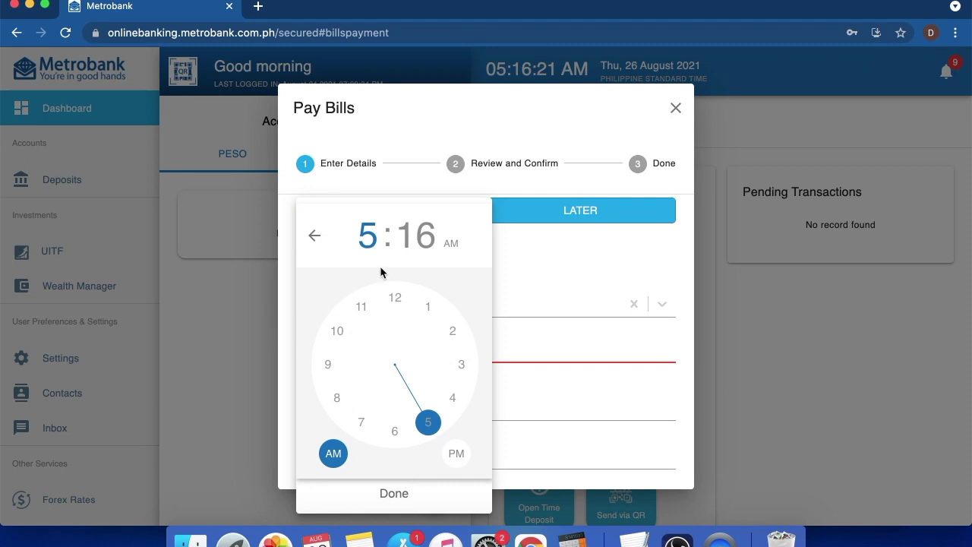
pyautogui.click(368, 232)
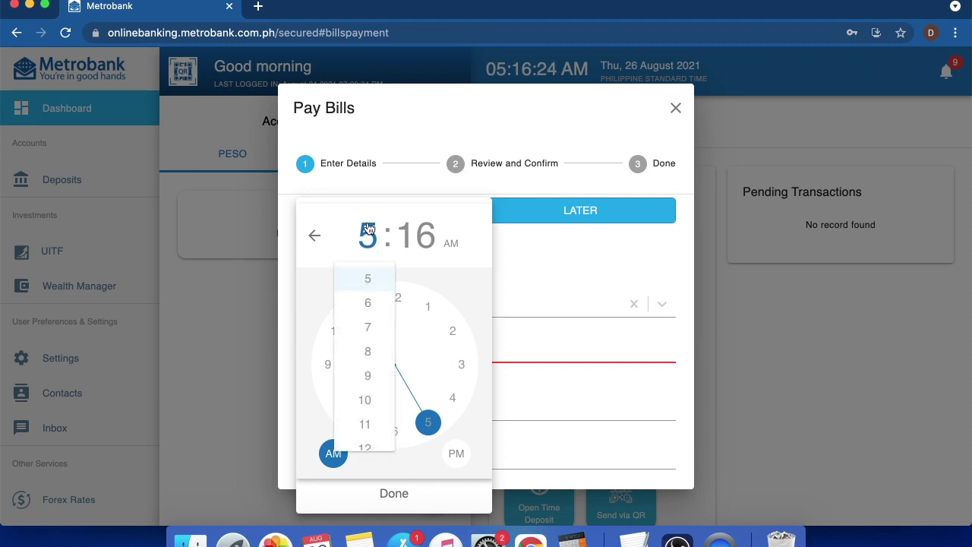
pyautogui.click(365, 354)
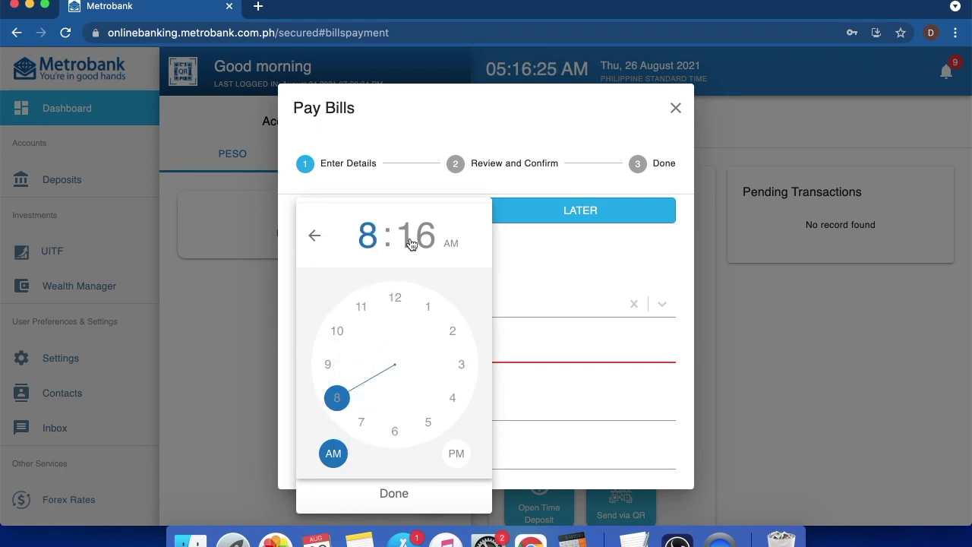
pyautogui.click(370, 236)
pyautogui.click(372, 360)
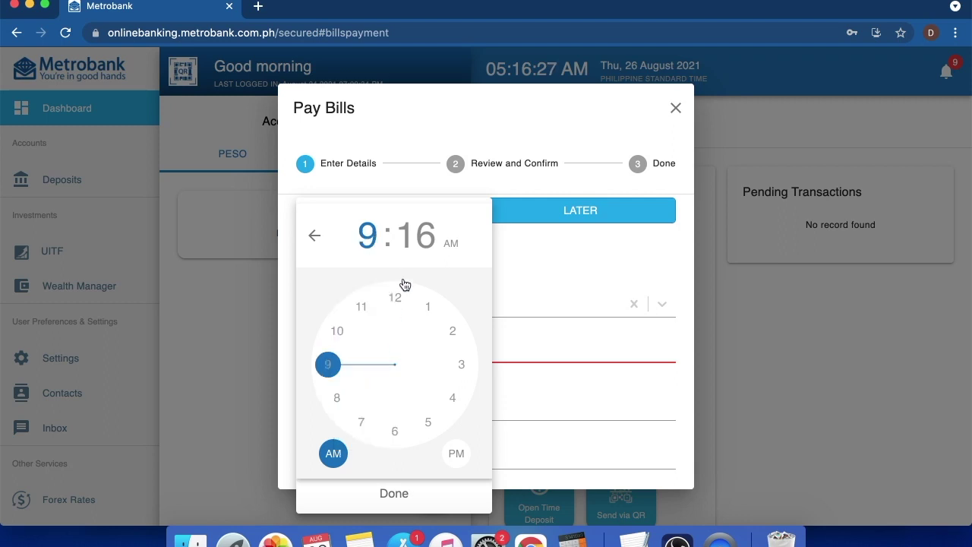
pyautogui.click(419, 247)
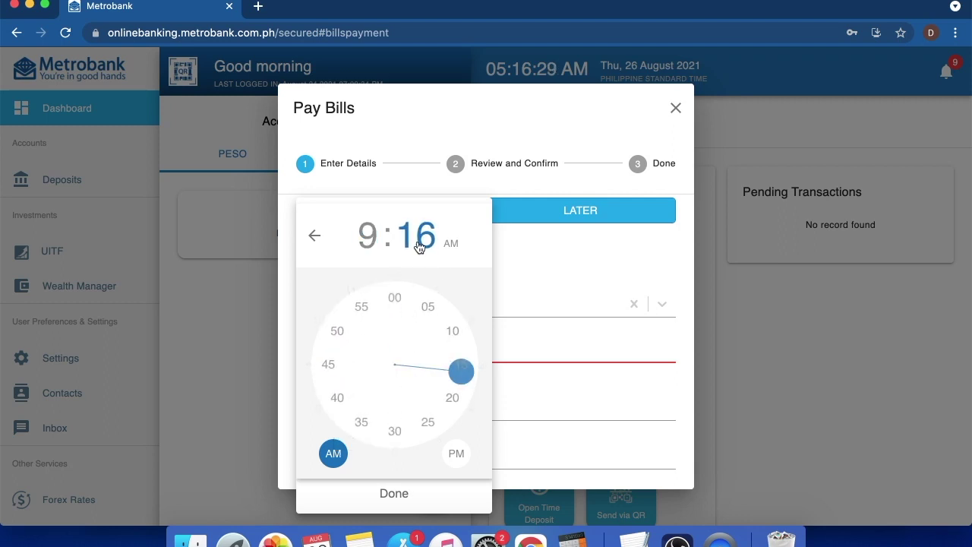
pyautogui.click(393, 296)
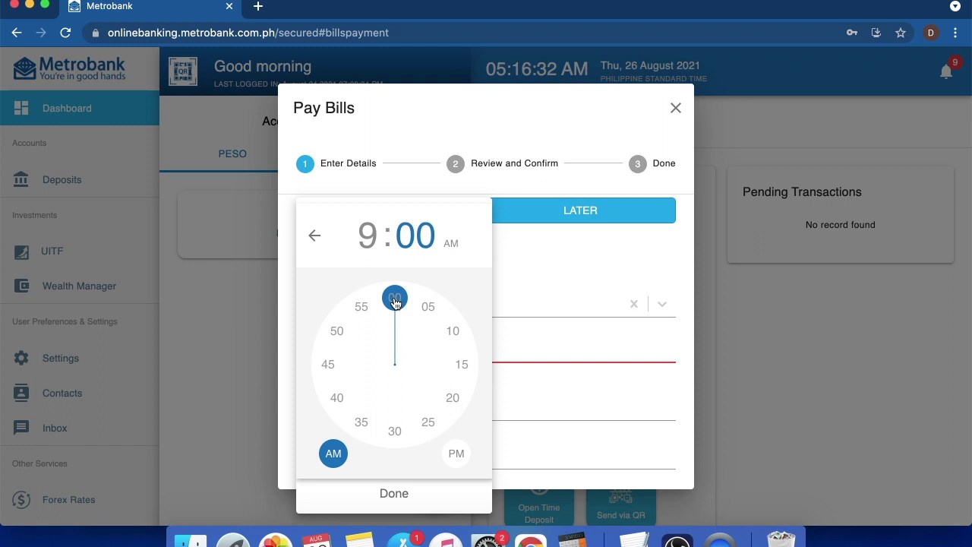
pyautogui.click(394, 494)
pyautogui.scroll(-2, 439, 369)
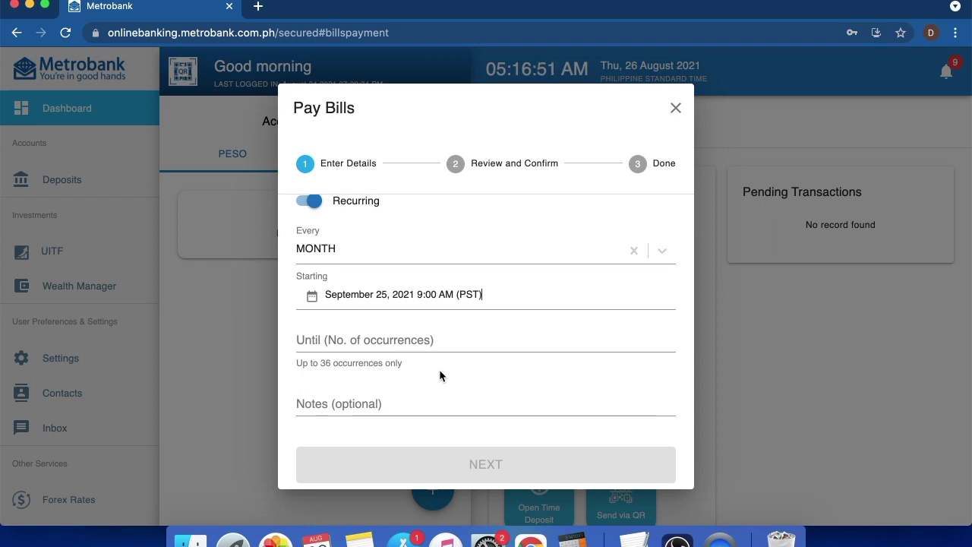
# Set the payment to run 12 occurrences, ending August 25, 2022 at 9:00 AM.
pyautogui.click(432, 344)
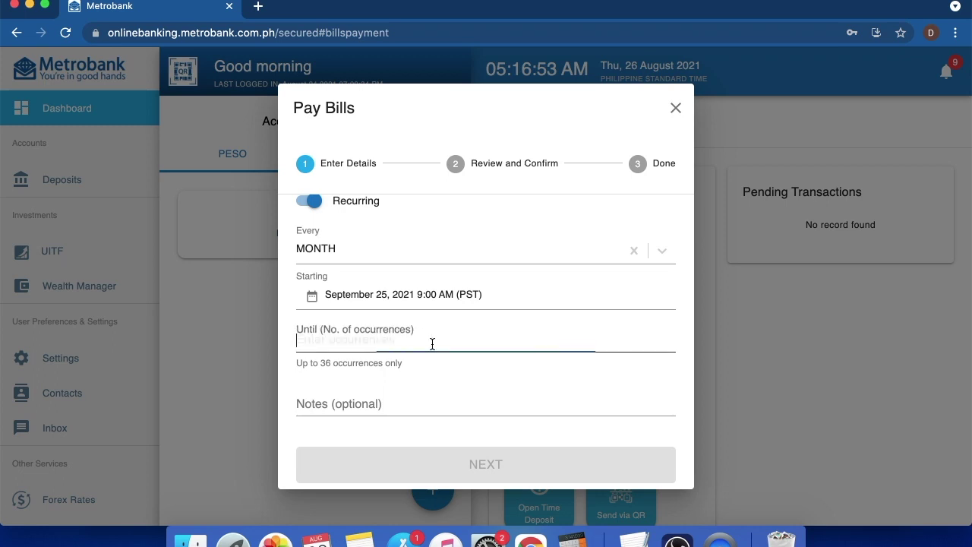
pyautogui.write('12')
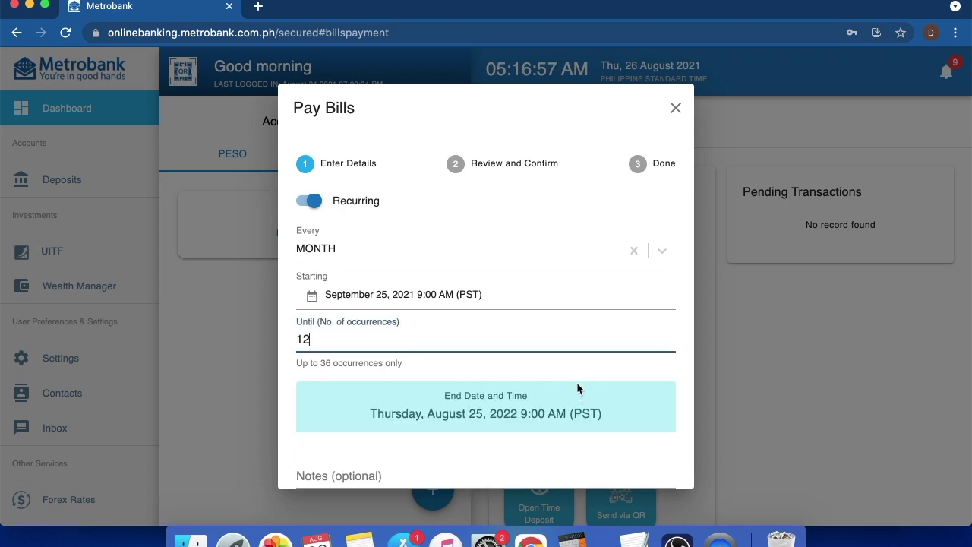
pyautogui.scroll(-1, 588, 343)
pyautogui.scroll(-2, 588, 344)
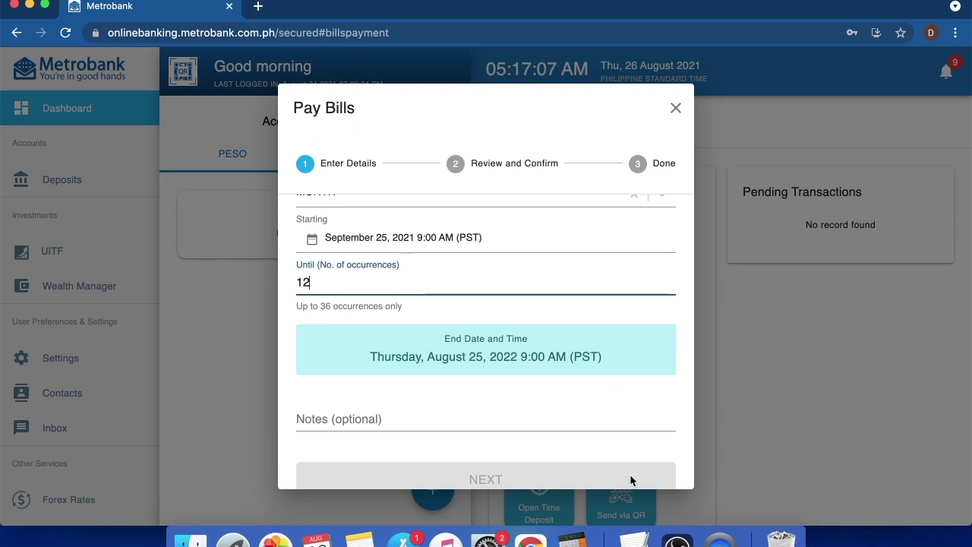
pyautogui.scroll(-2, 625, 410)
pyautogui.scroll(8, 627, 412)
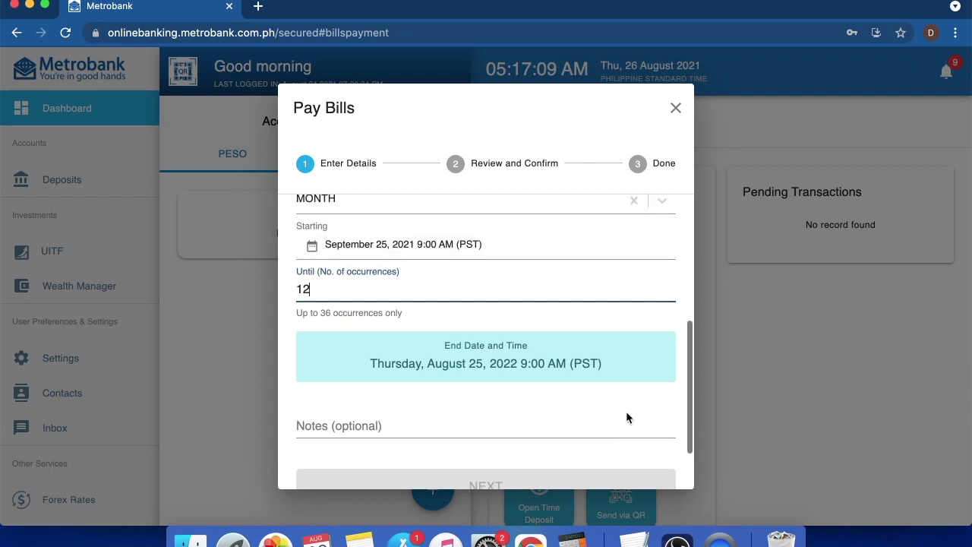
pyautogui.scroll(1, 626, 414)
pyautogui.scroll(-8, 627, 414)
pyautogui.scroll(-2, 628, 414)
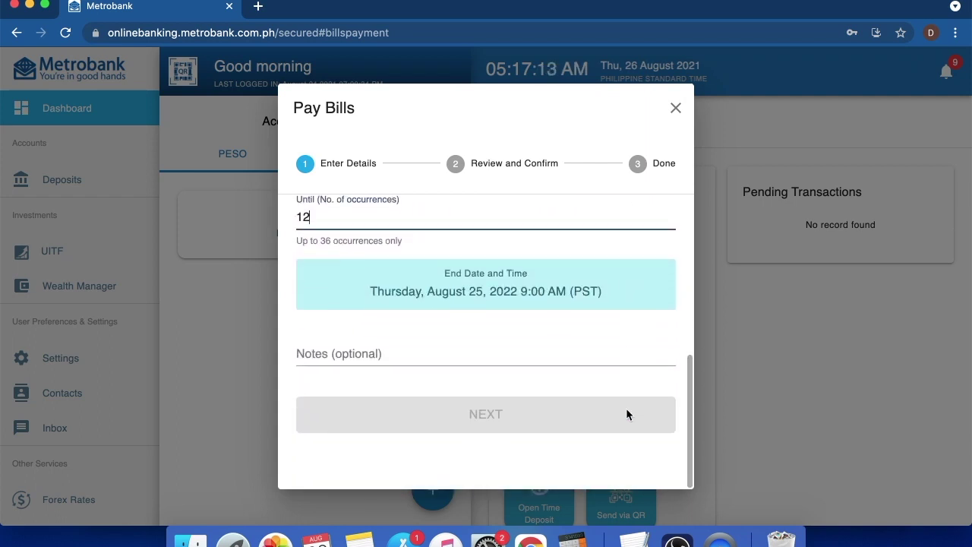
pyautogui.scroll(8, 626, 411)
pyautogui.scroll(1, 626, 411)
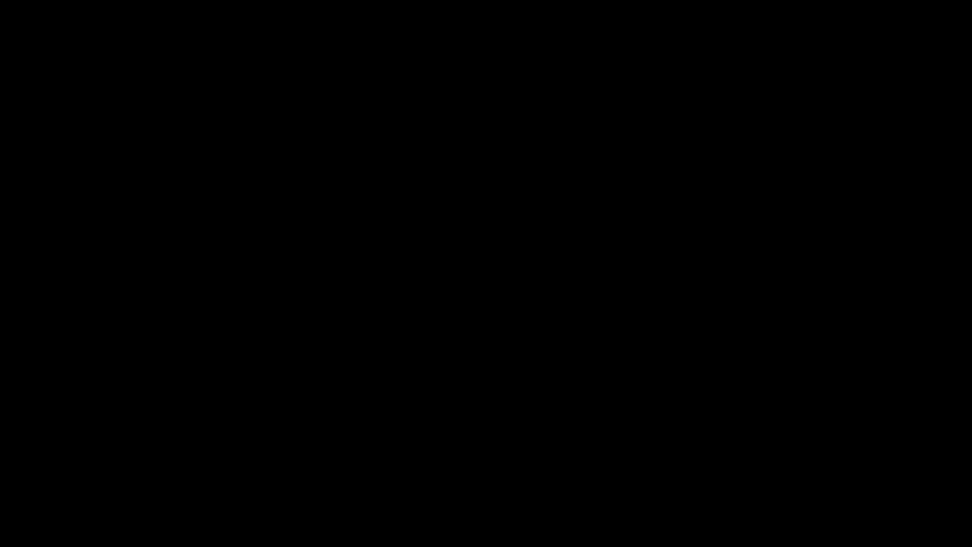
pyautogui.click(659, 284)
# Search the biller list, narrowing it to FAMI funds with 'fa'.
pyautogui.scroll(-4, 613, 349)
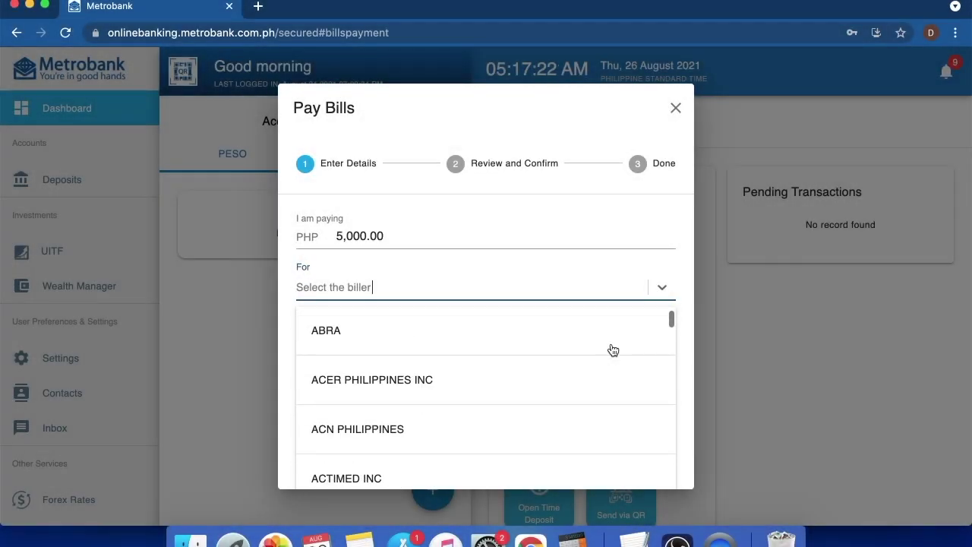
pyautogui.scroll(-10, 613, 350)
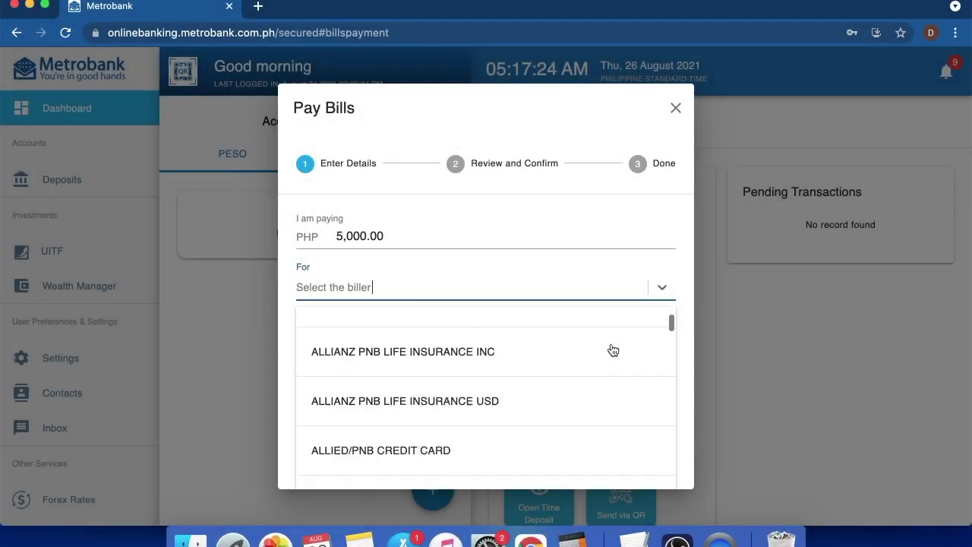
pyautogui.scroll(-10, 613, 349)
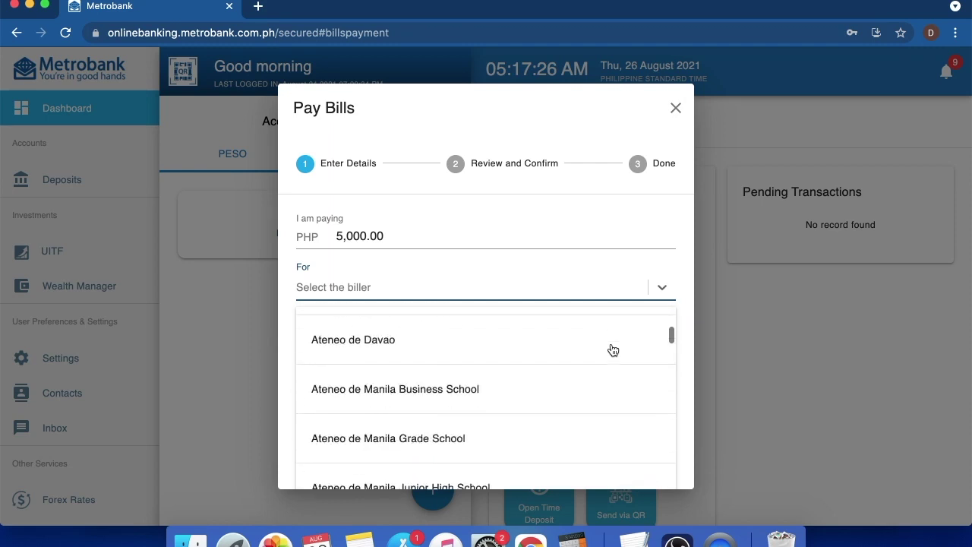
pyautogui.scroll(-8, 612, 350)
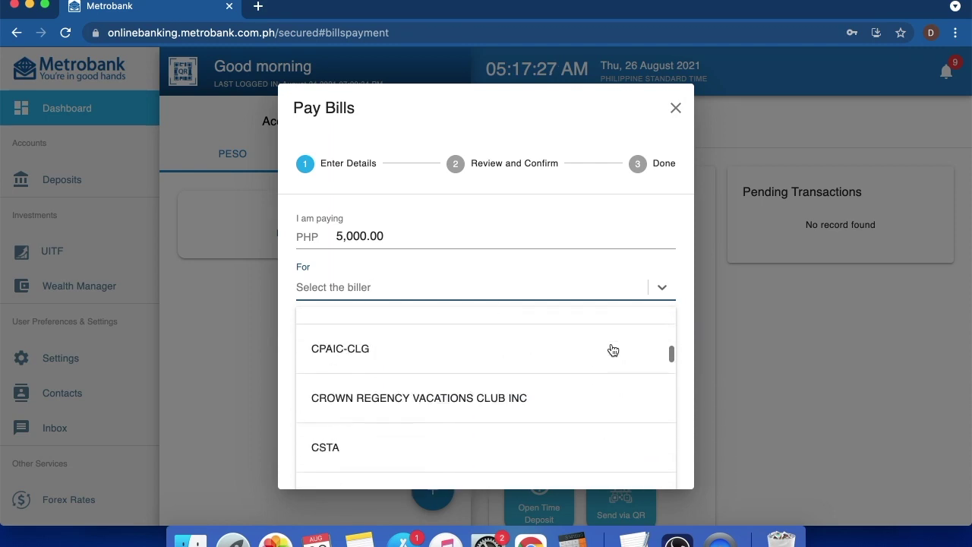
pyautogui.write('f')
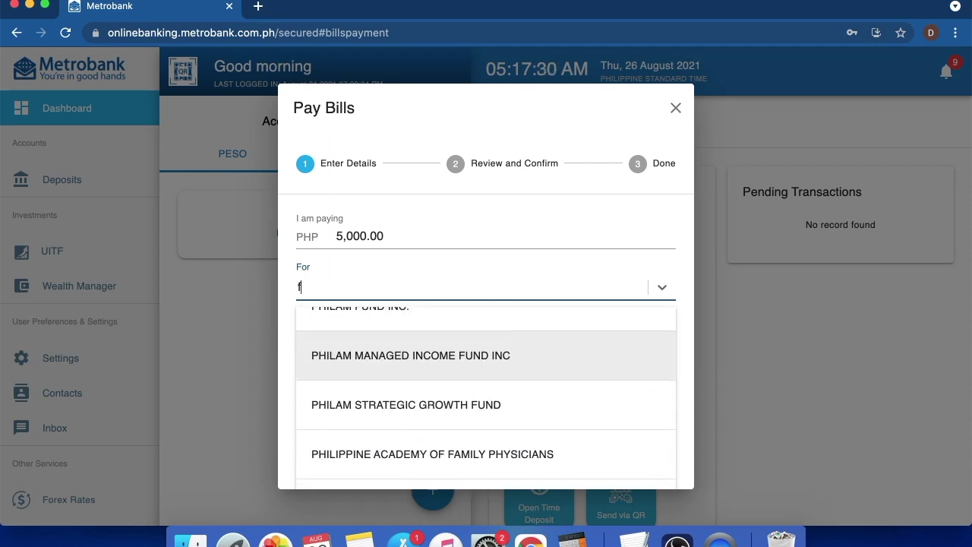
pyautogui.scroll(-5, 613, 349)
pyautogui.scroll(-10, 486, 398)
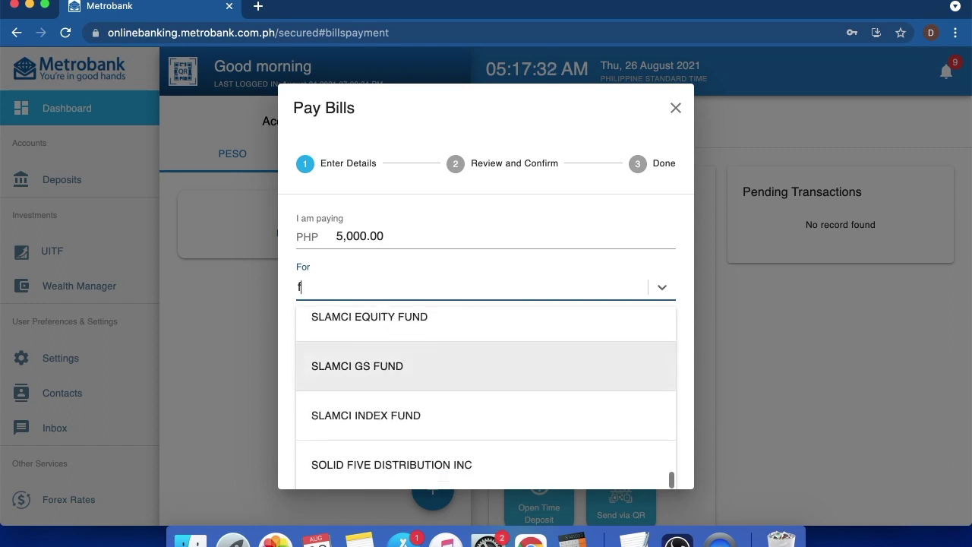
pyautogui.write('i')
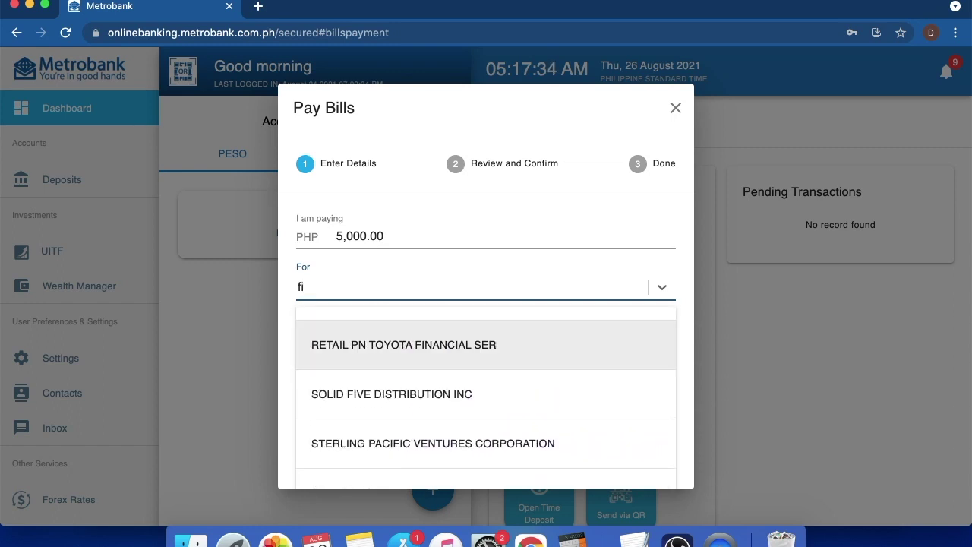
pyautogui.write('r')
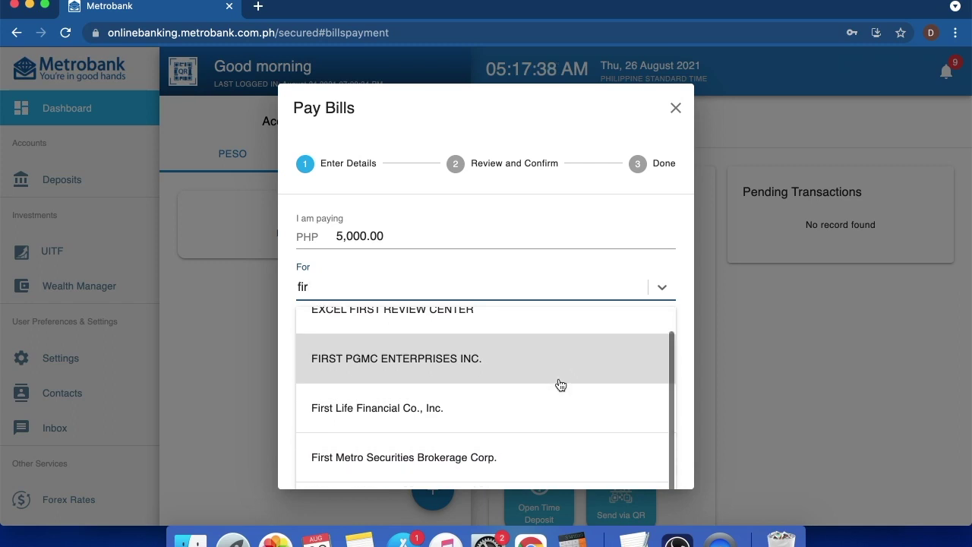
pyautogui.press('BackSpace')
pyautogui.press('BackSpace')
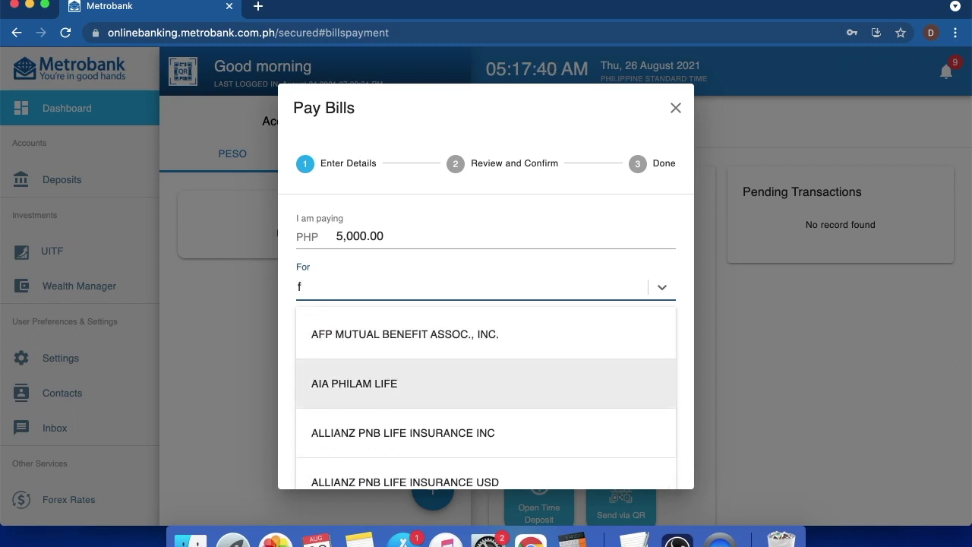
pyautogui.write('a')
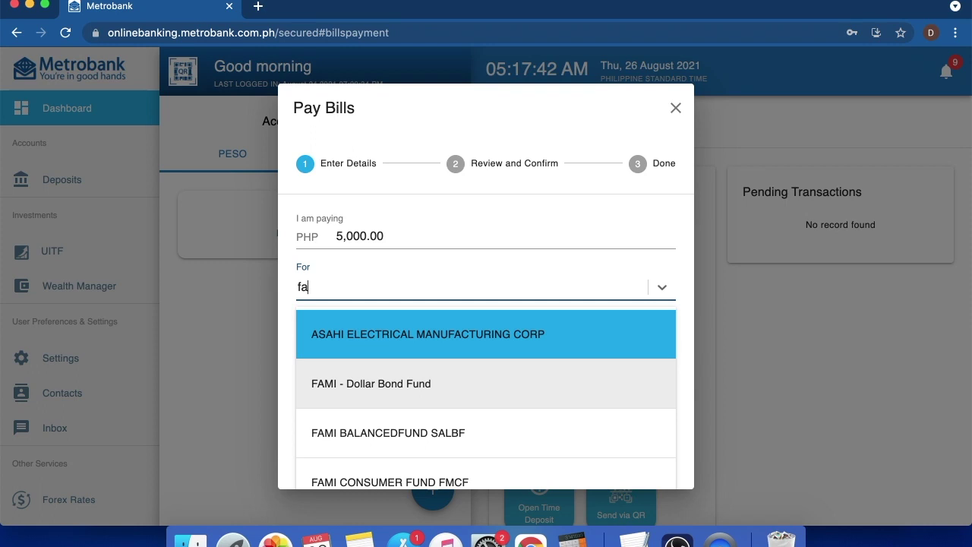
# Browse the FAMI fund billers, then clear the search to close the list.
pyautogui.scroll(-1, 544, 386)
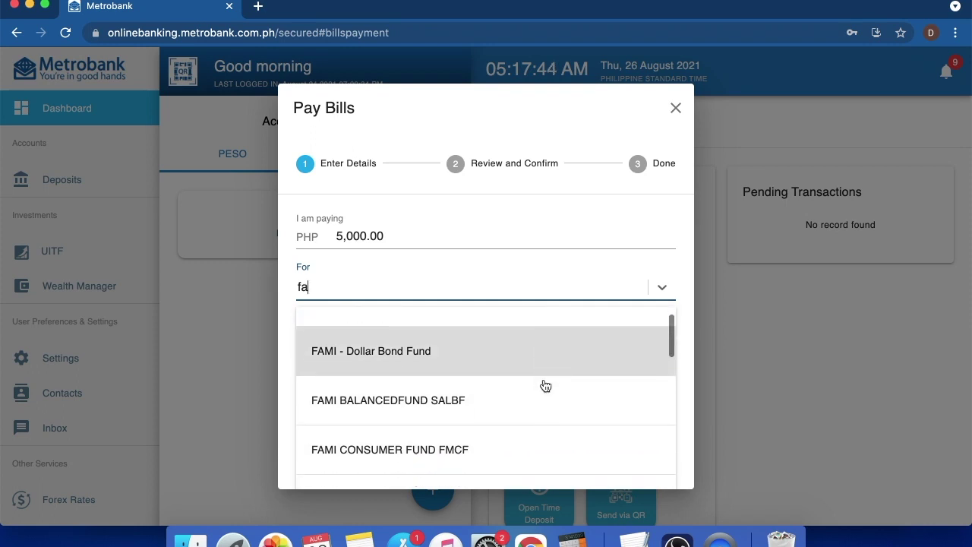
pyautogui.scroll(-1, 545, 386)
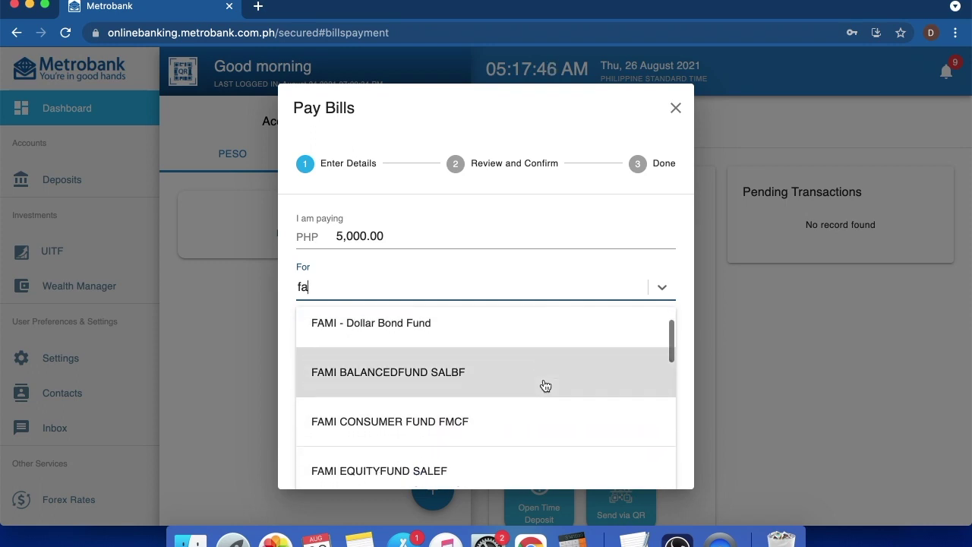
pyautogui.scroll(-2, 545, 386)
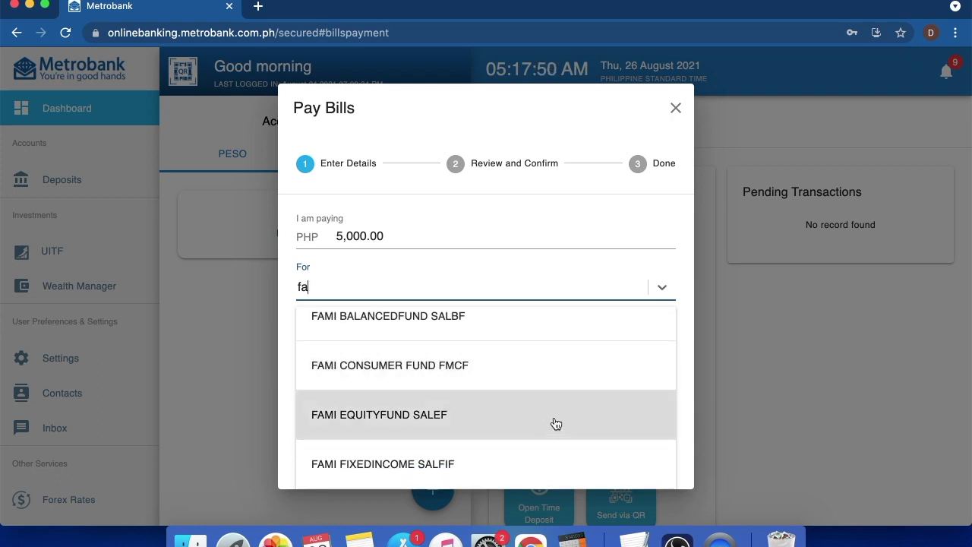
pyautogui.scroll(-1, 555, 423)
pyautogui.scroll(-3, 555, 423)
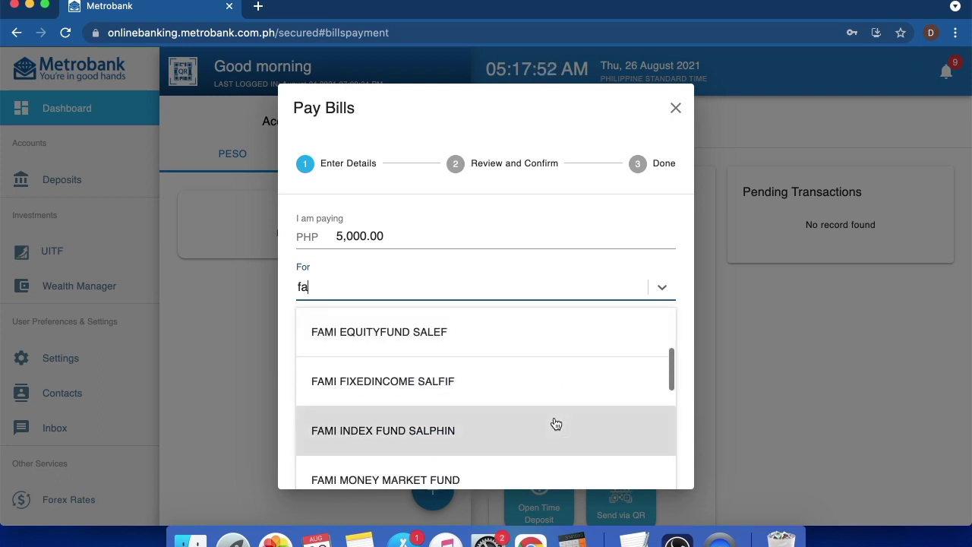
pyautogui.scroll(-4, 555, 423)
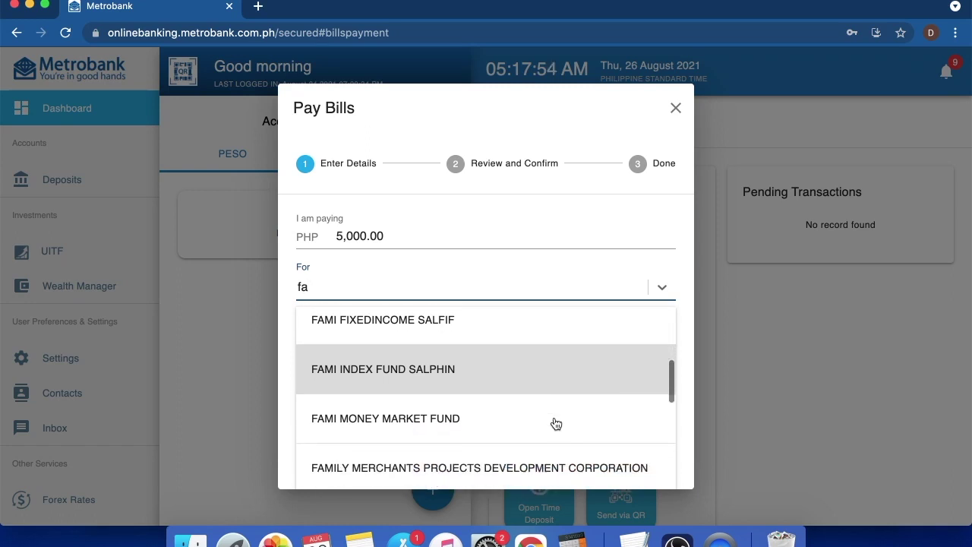
pyautogui.scroll(-2, 555, 423)
pyautogui.scroll(8, 556, 423)
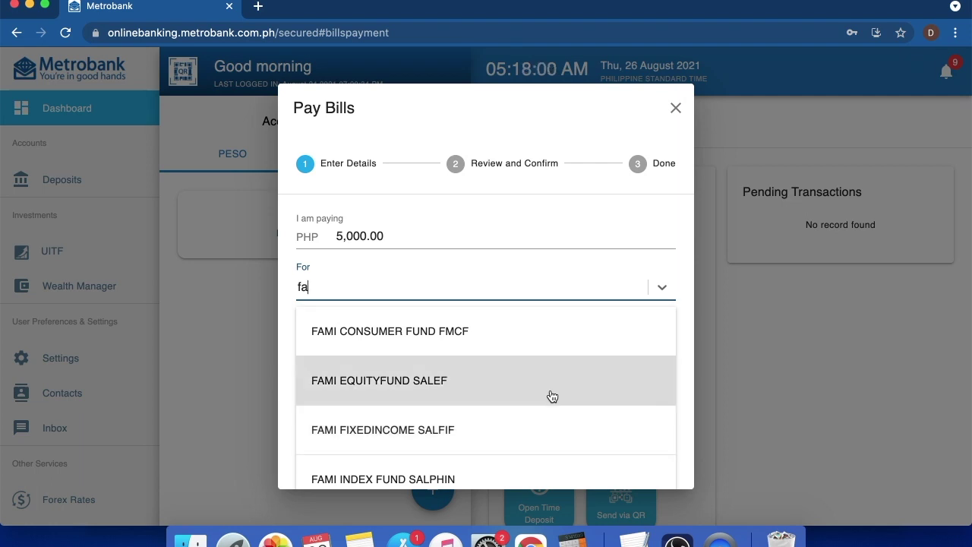
pyautogui.scroll(-2, 552, 397)
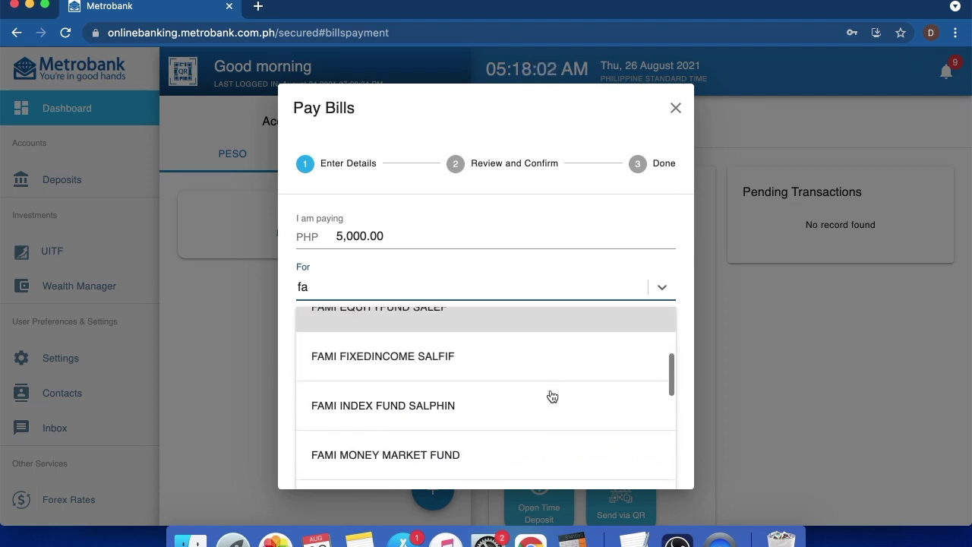
pyautogui.press('BackSpace')
pyautogui.press('BackSpace')
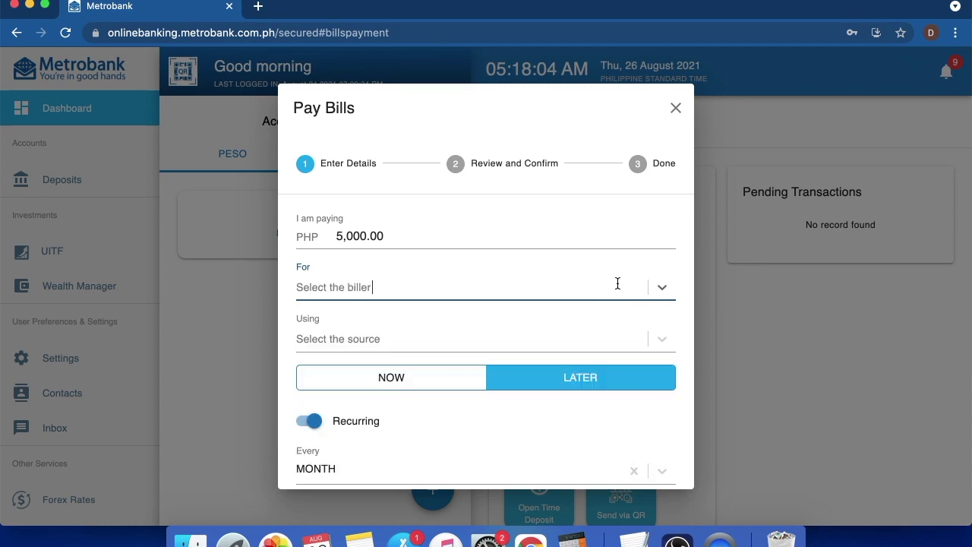
# Scroll down the Pay Bills form to check the FAMI fund payment details.
pyautogui.scroll(-5, 617, 283)
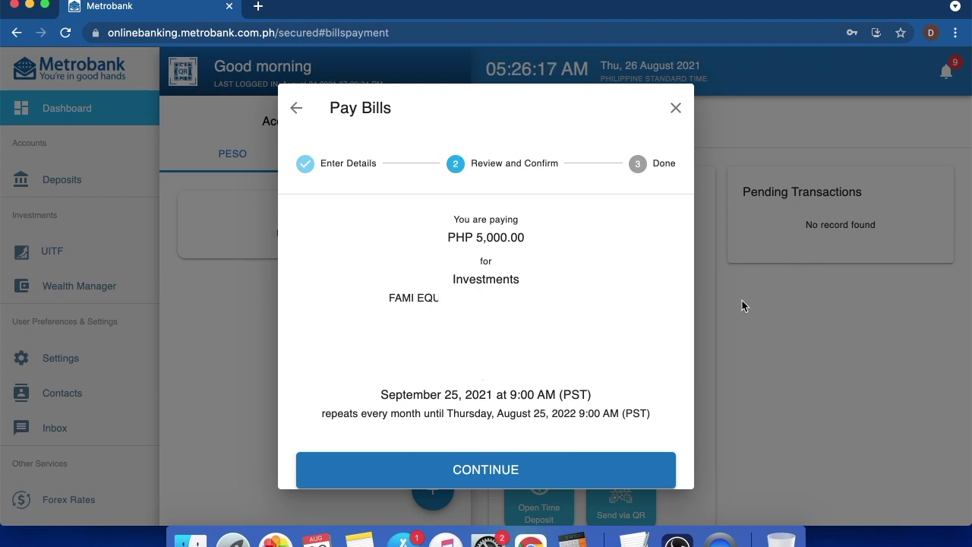
# Confirm the reviewed payment and enter the passcode and the SMS verification code.
pyautogui.click(565, 477)
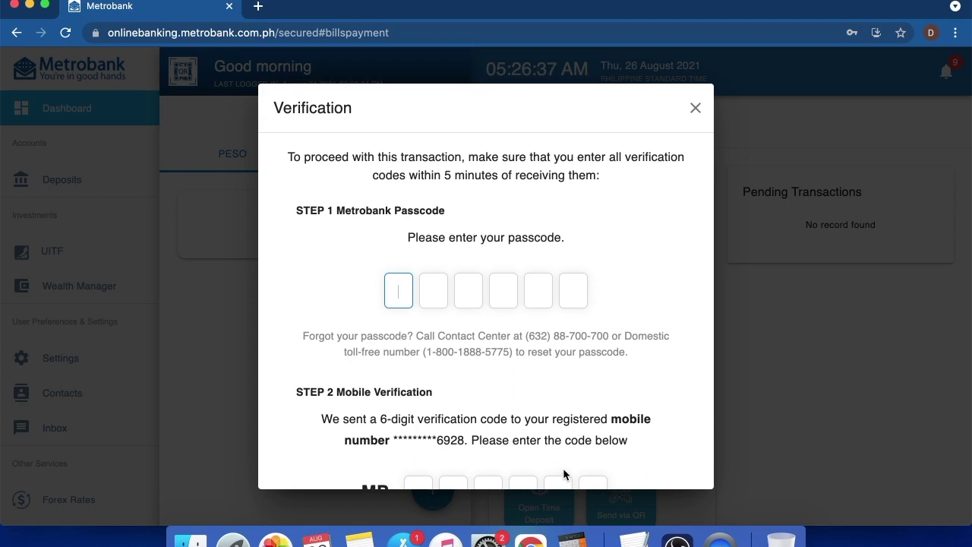
pyautogui.scroll(-4, 563, 468)
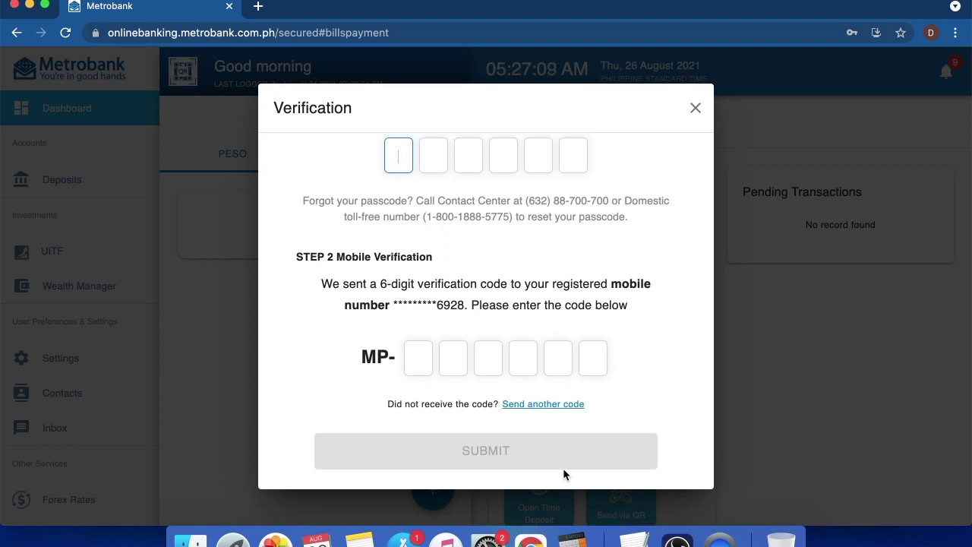
pyautogui.write('******')
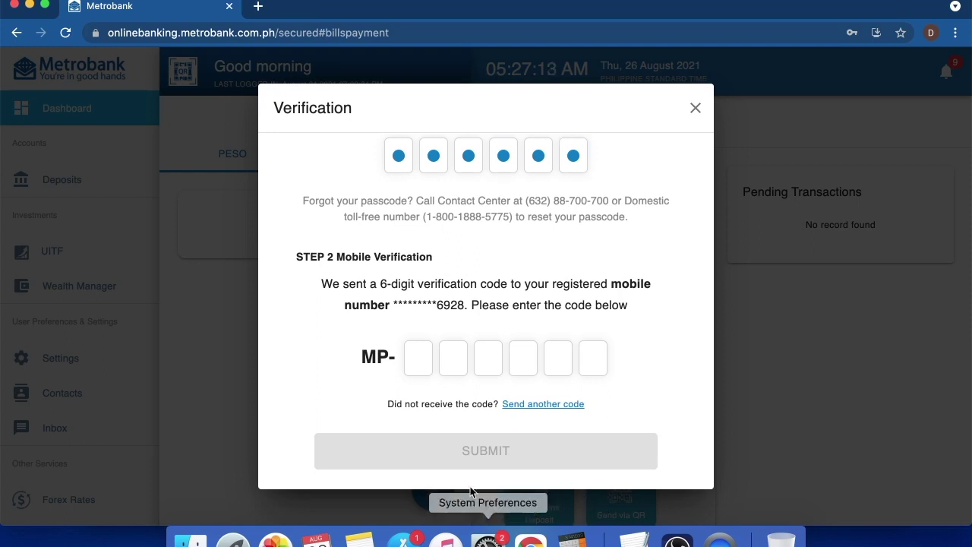
pyautogui.click(423, 348)
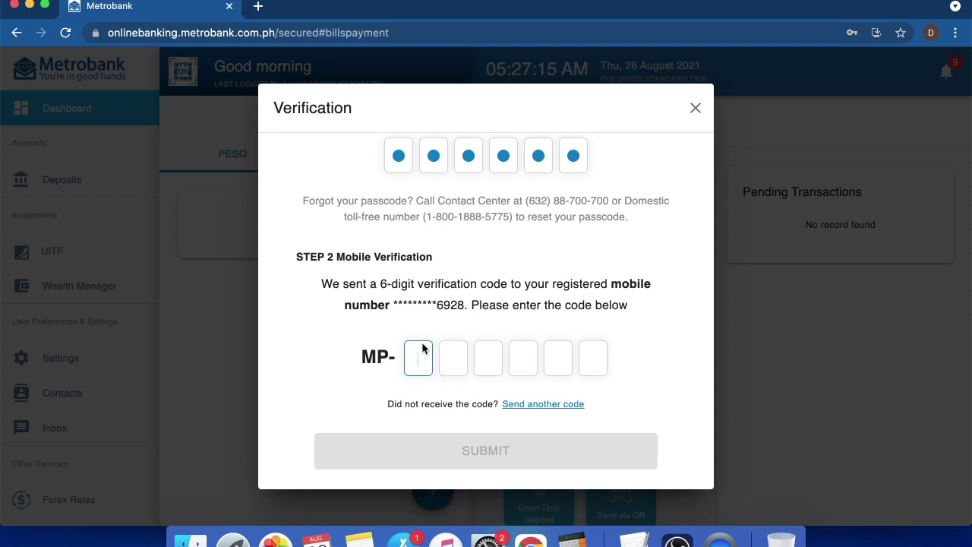
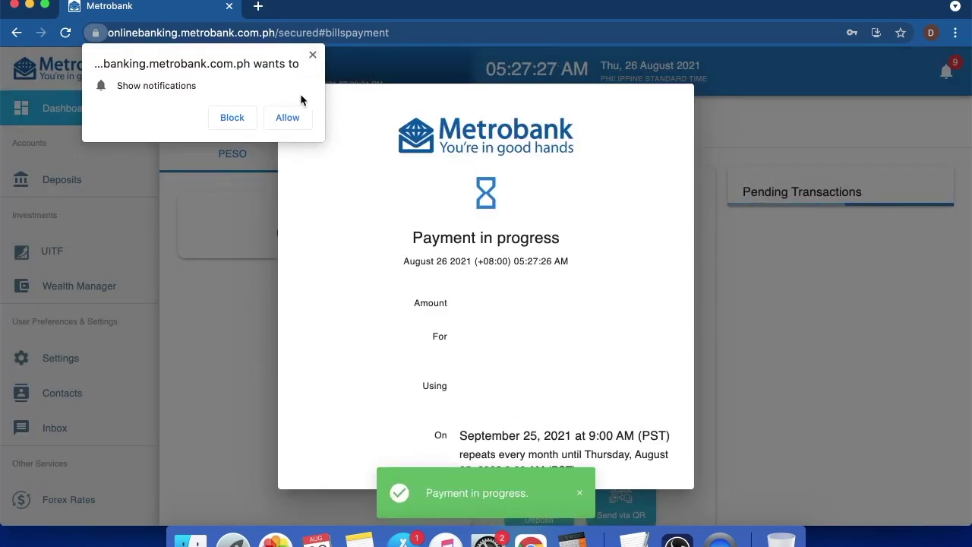
# Dismiss the browser notification prompt and close the payment receipt to return to the Dashboard.
pyautogui.click(311, 56)
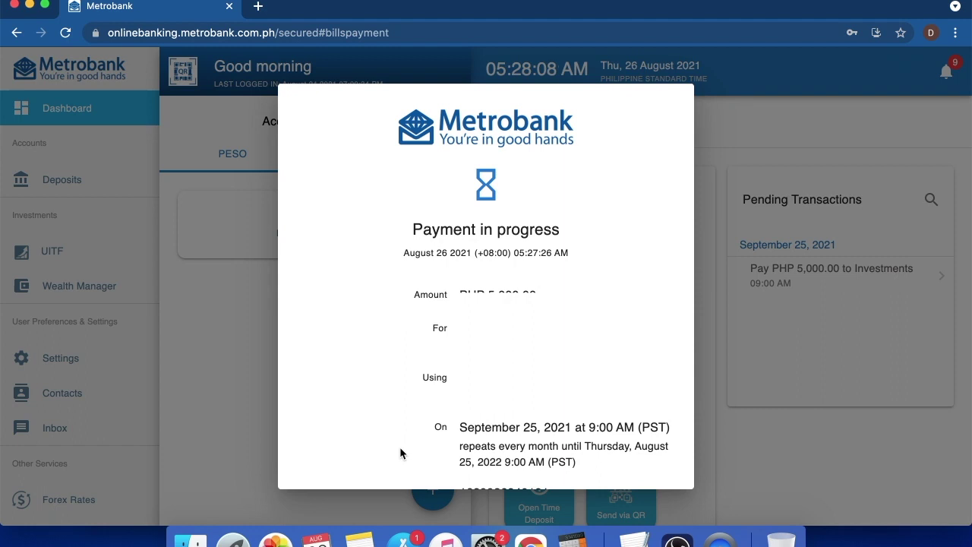
pyautogui.scroll(-3, 399, 446)
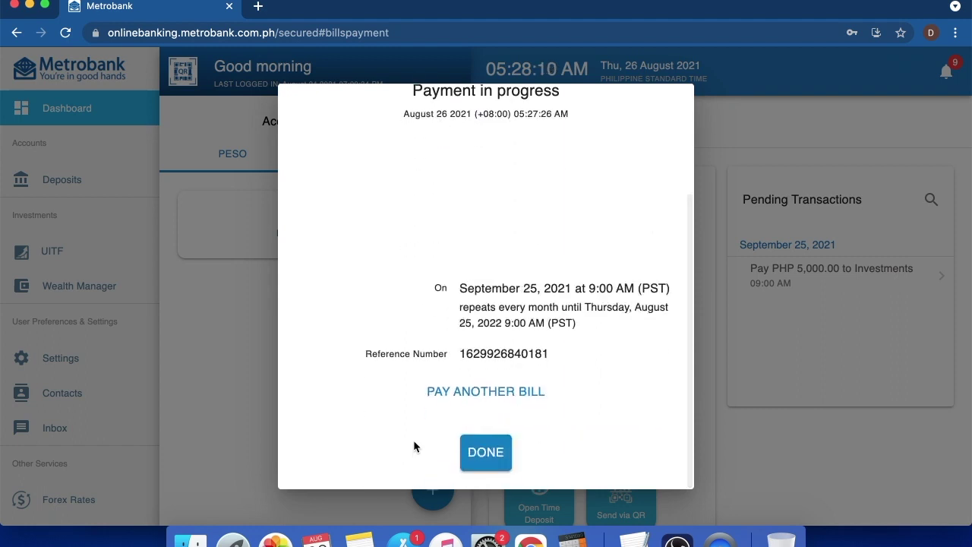
pyautogui.click(482, 450)
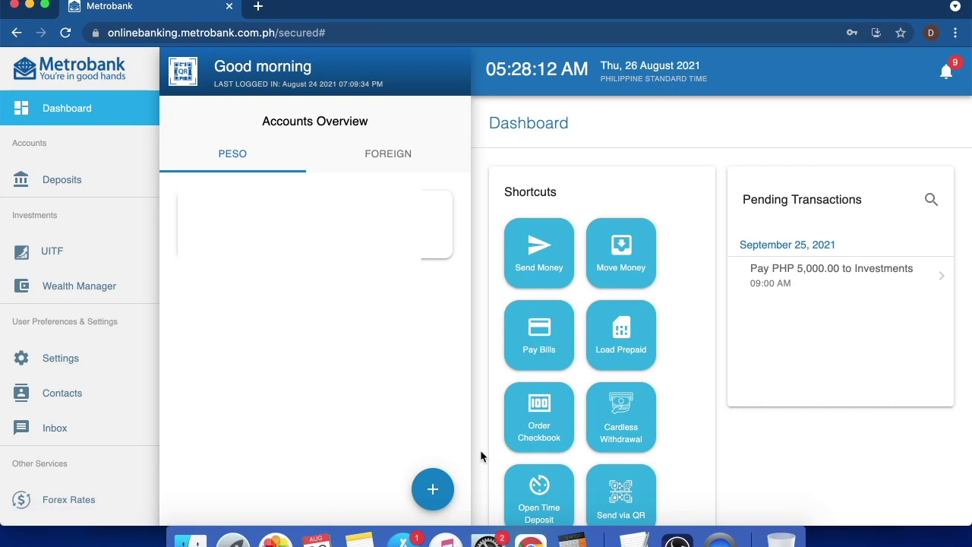